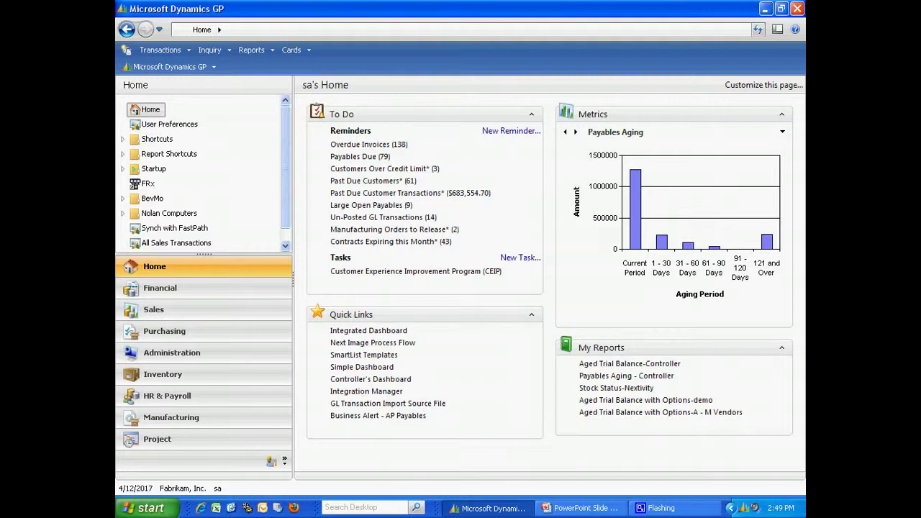
Show the Pick-Pack-Ship list under Sales > All Sales Transactions
left_click(178, 317)
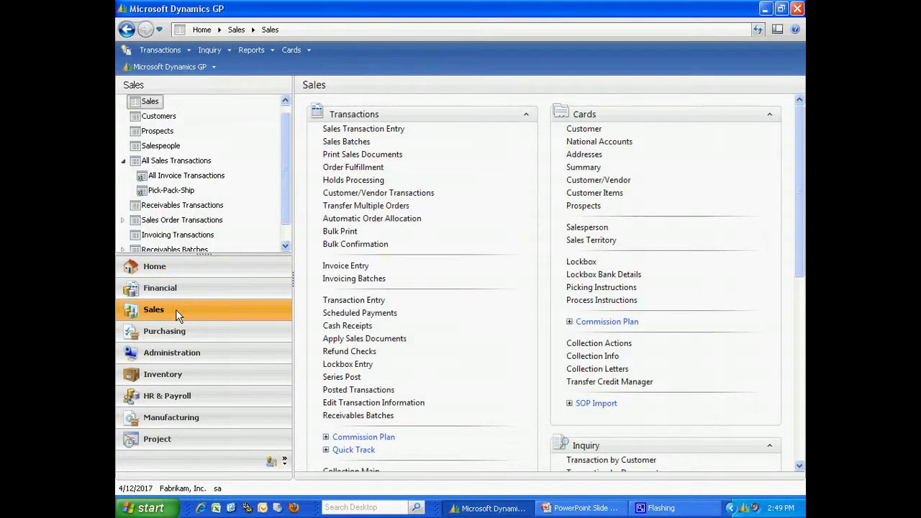
left_click(176, 162)
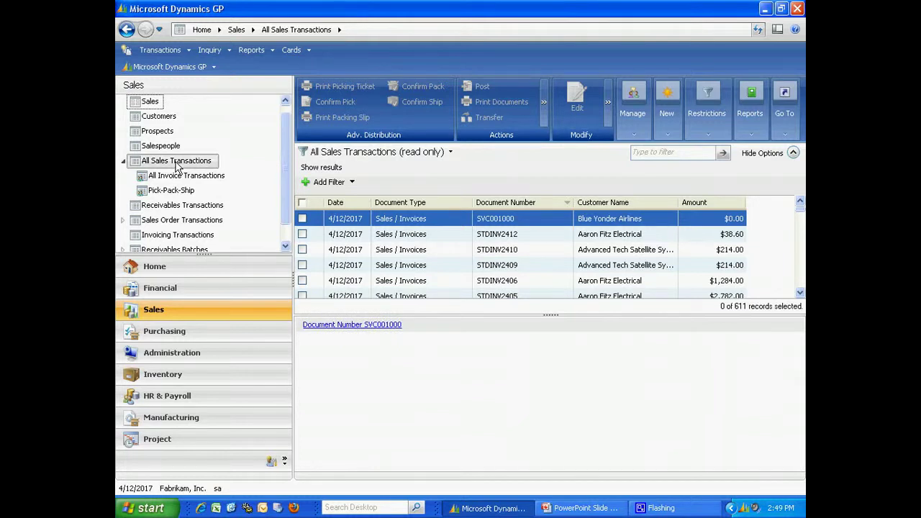
left_click(171, 192)
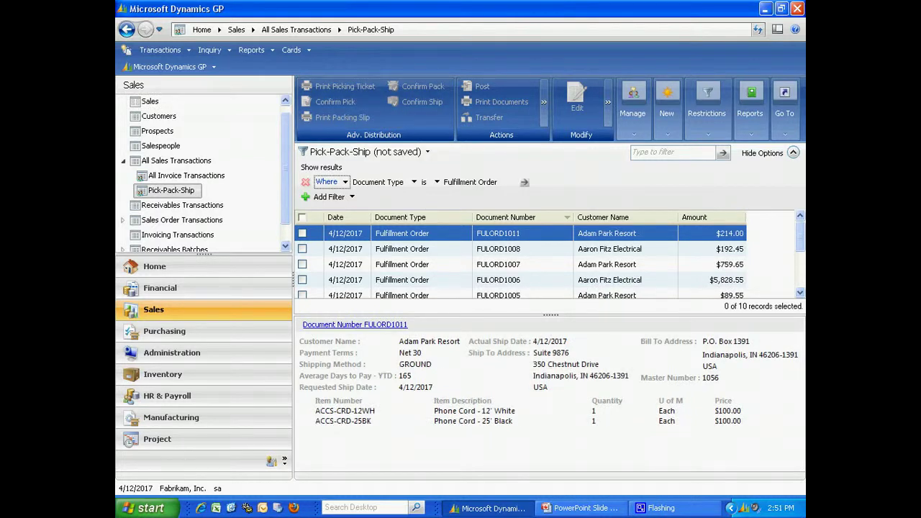
left_click(339, 325)
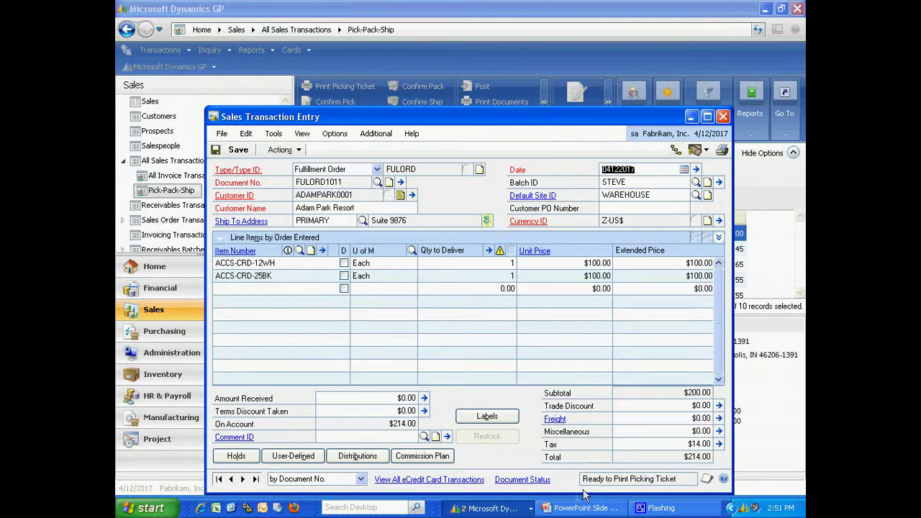
left_click(723, 116)
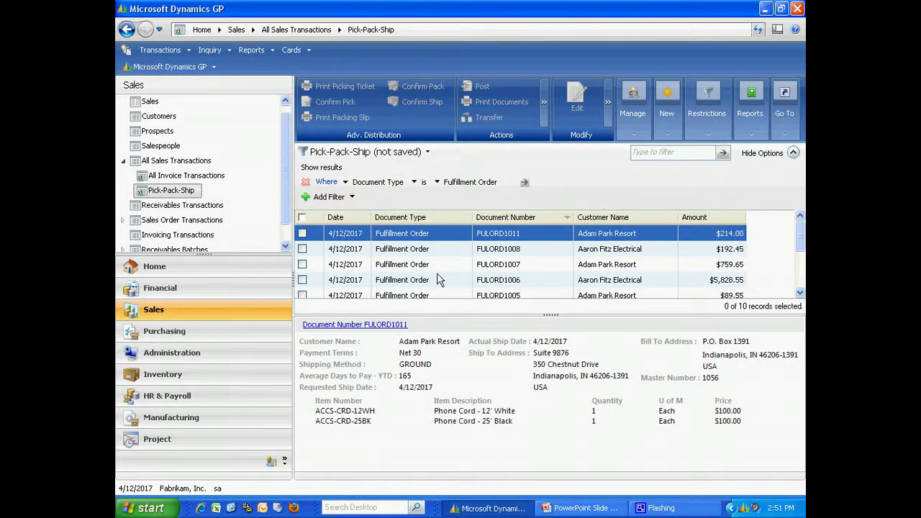
Mark FULORD1011 as the only fulfillment order selected in the list
left_click(302, 234)
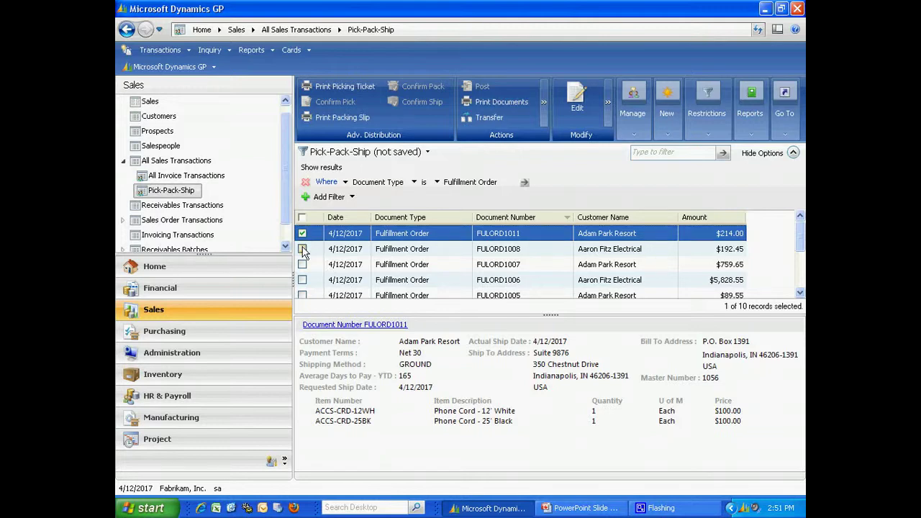
left_click(302, 249)
left_click(302, 265)
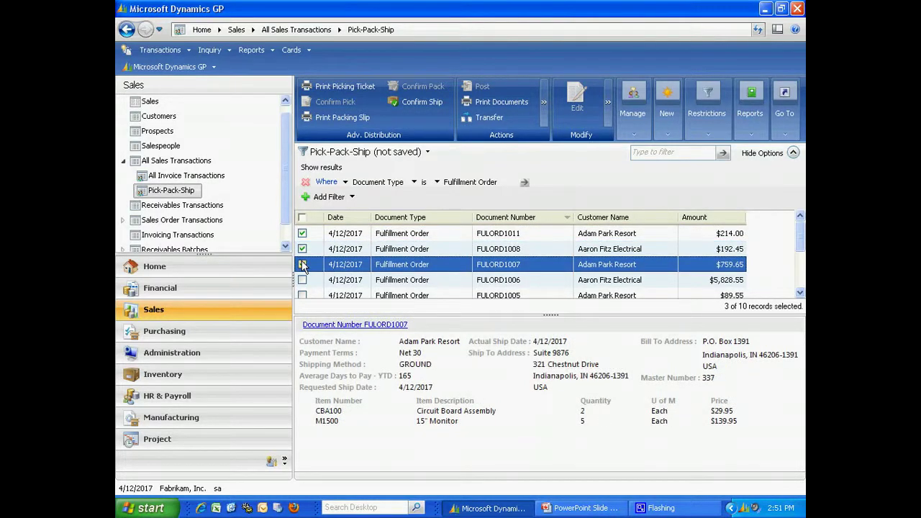
left_click(302, 265)
left_click(302, 249)
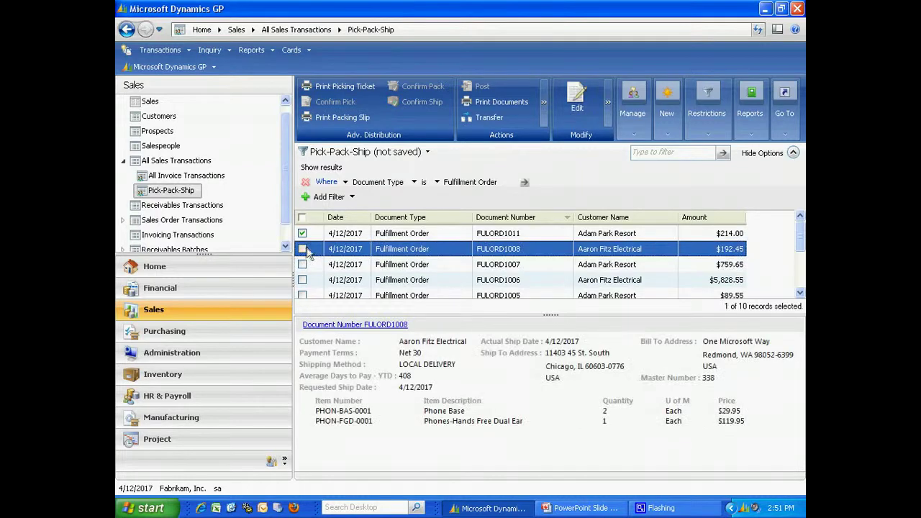
Print FULORD1011's picking ticket to screen, close it, refresh the list, and re-mark the order
left_click(349, 87)
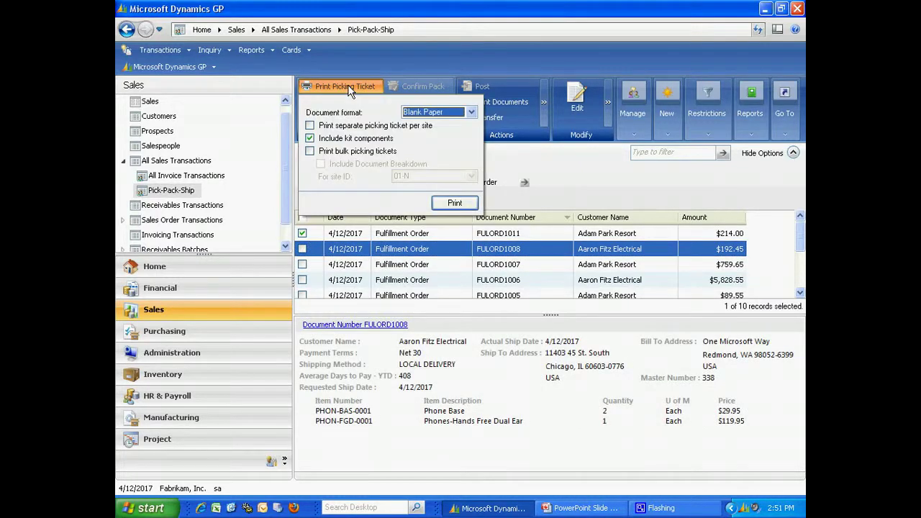
left_click(455, 203)
left_click(513, 347)
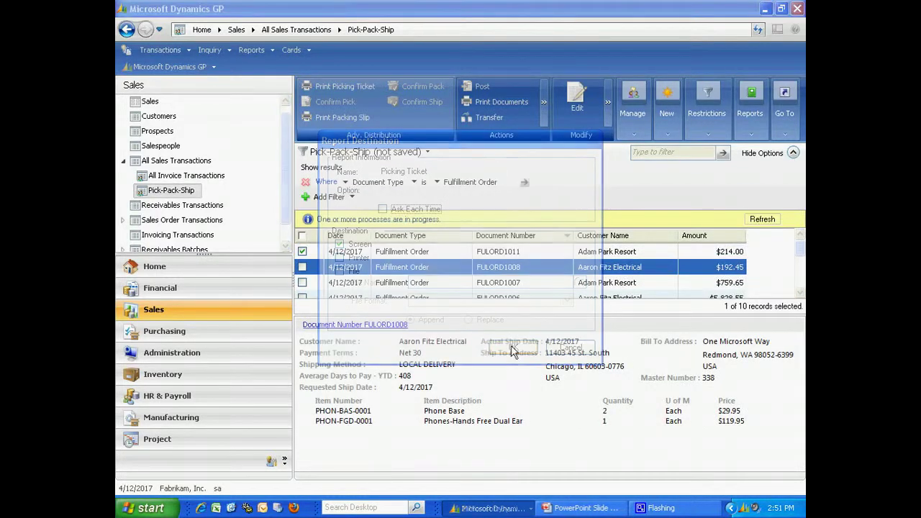
left_click(514, 347)
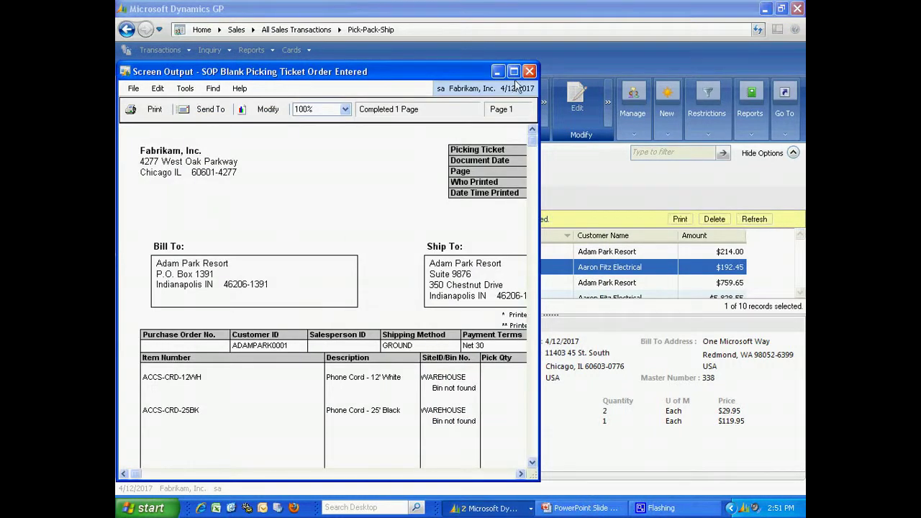
left_click(514, 71)
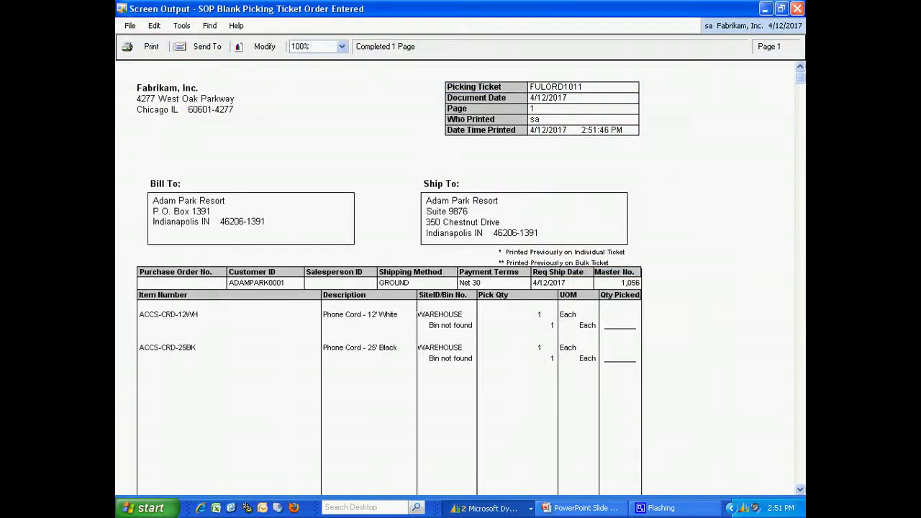
left_click(797, 8)
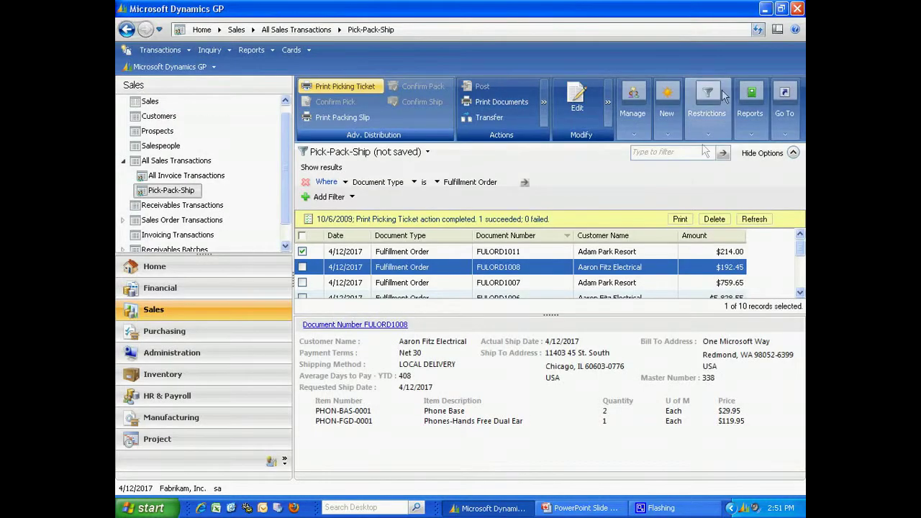
left_click(754, 220)
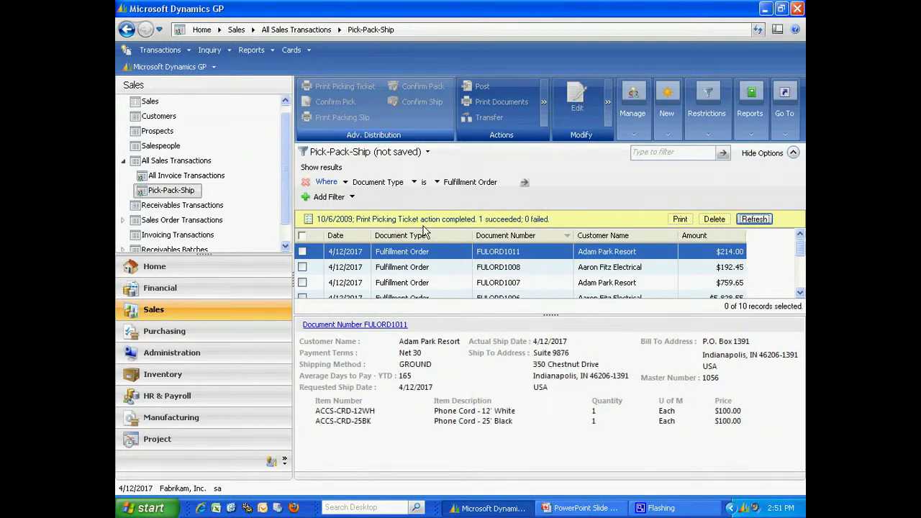
left_click(302, 251)
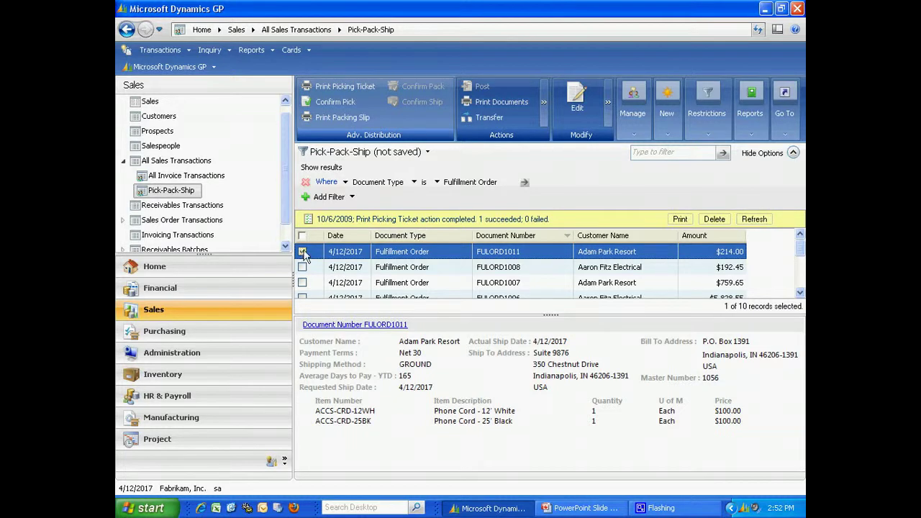
Confirm the pick for FULORD1011 and dismiss the confirmation exceptions report
left_click(330, 101)
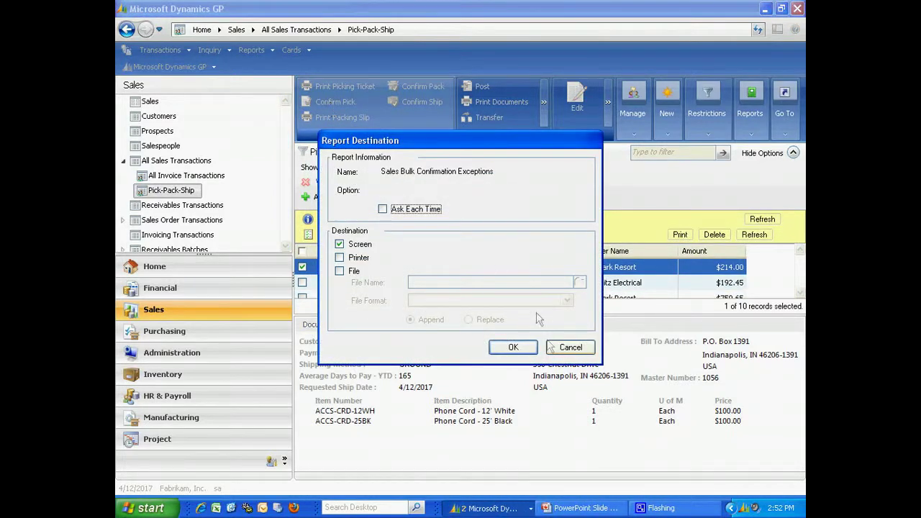
left_click(513, 347)
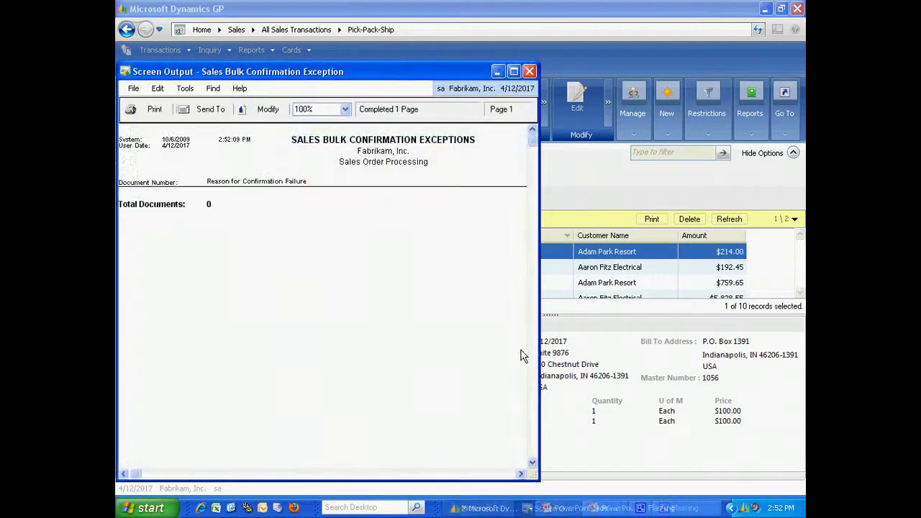
left_click(529, 72)
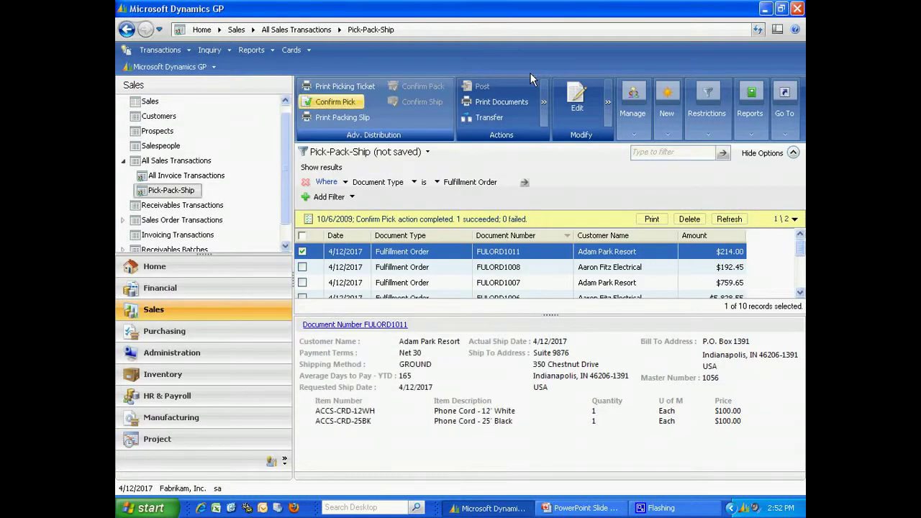
Check FULORD1011's status history shows Confirm Pick/Ready to Pack
left_click(394, 328)
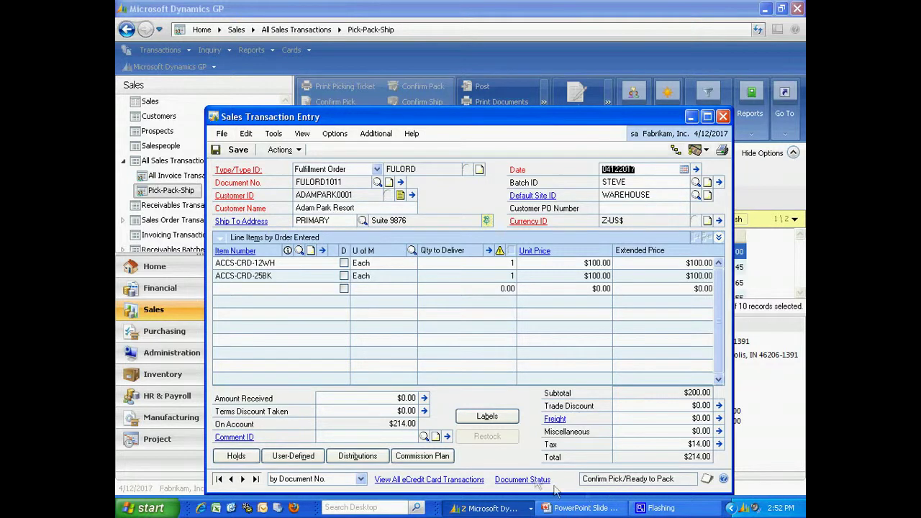
left_click(528, 482)
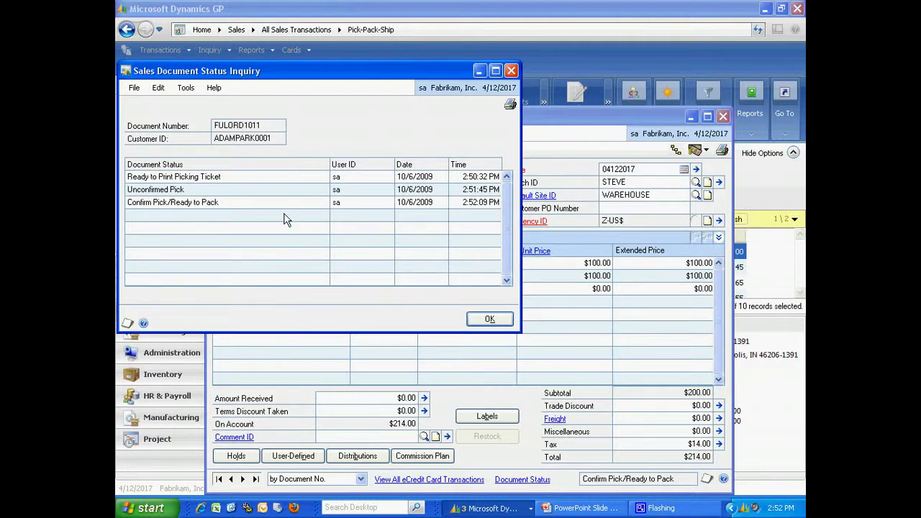
left_click(489, 320)
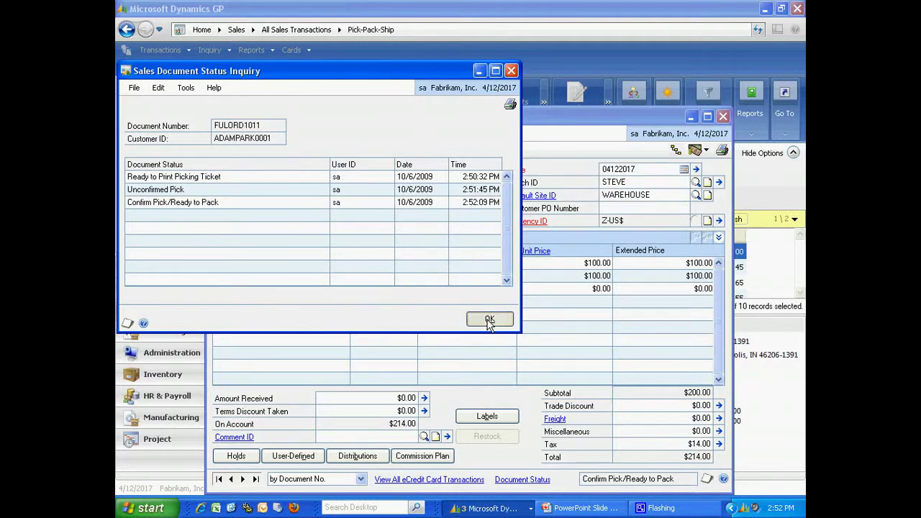
Print FULORD1011's packing slip to screen, close the preview, and refresh the list
left_click(723, 116)
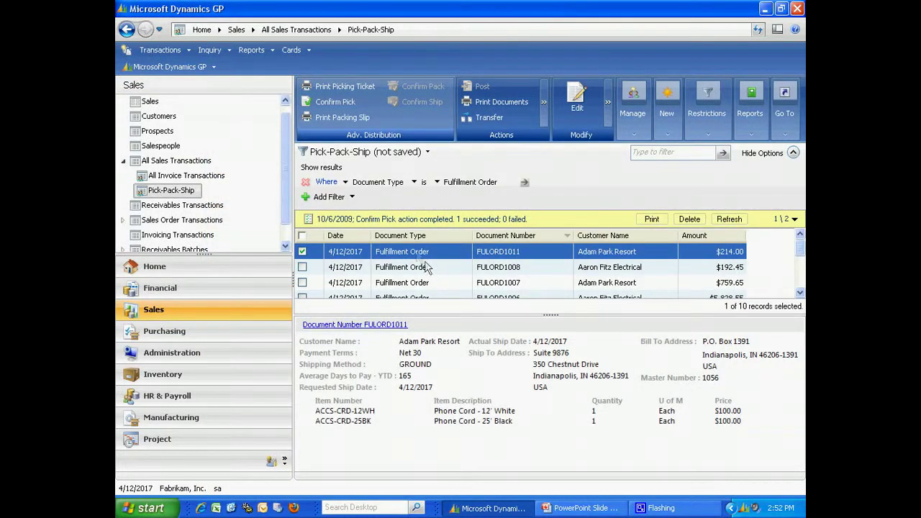
left_click(344, 116)
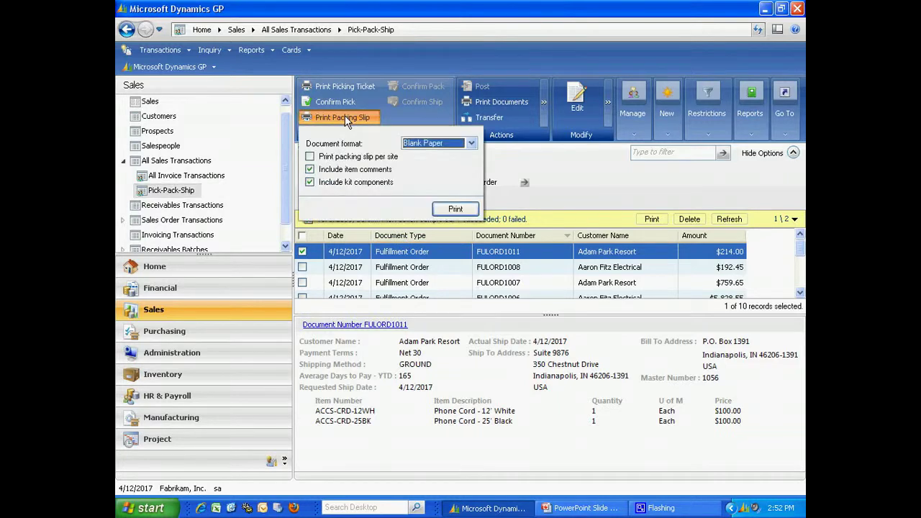
left_click(453, 210)
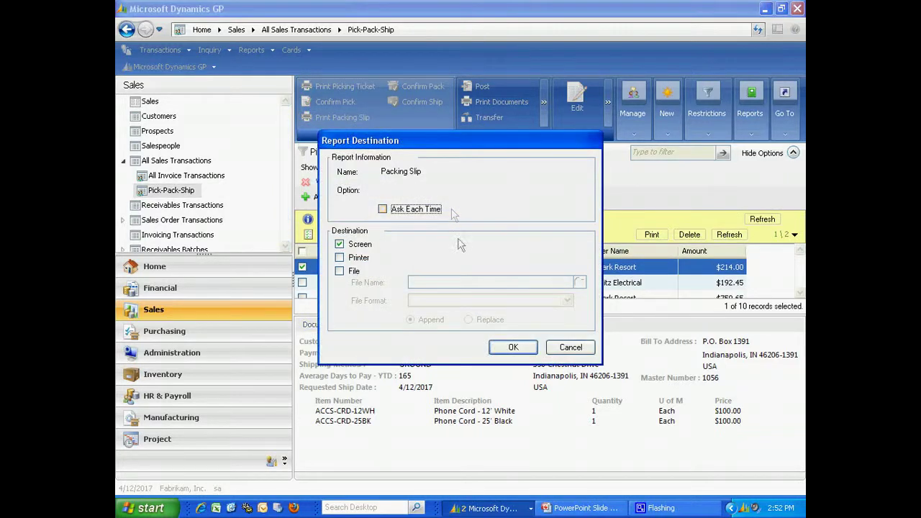
left_click(525, 348)
left_click(520, 347)
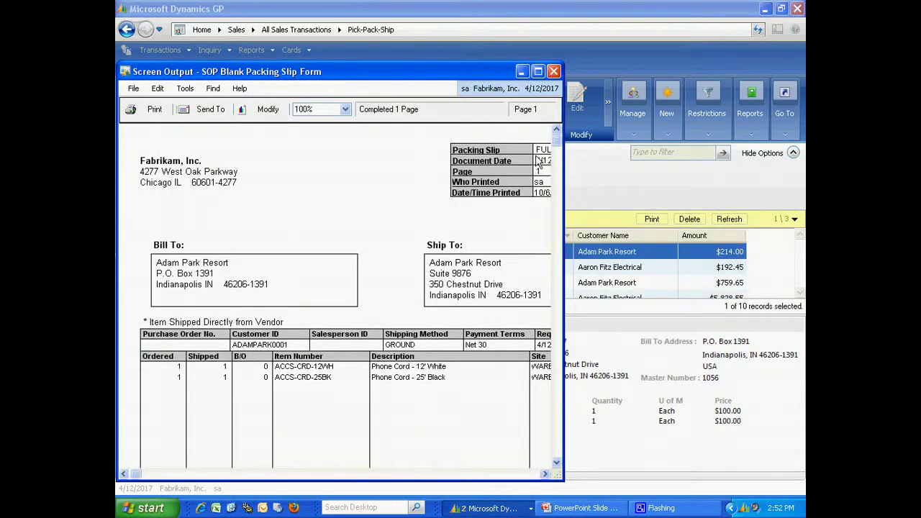
left_click(553, 71)
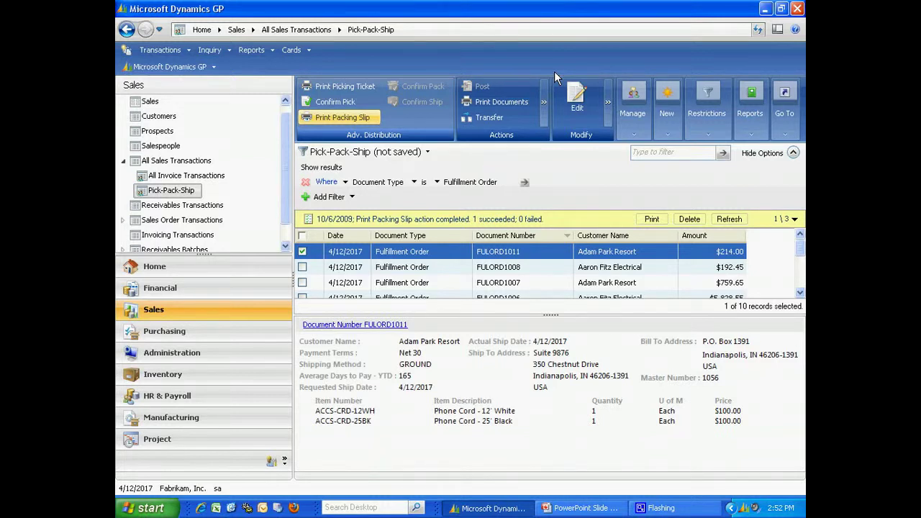
left_click(730, 220)
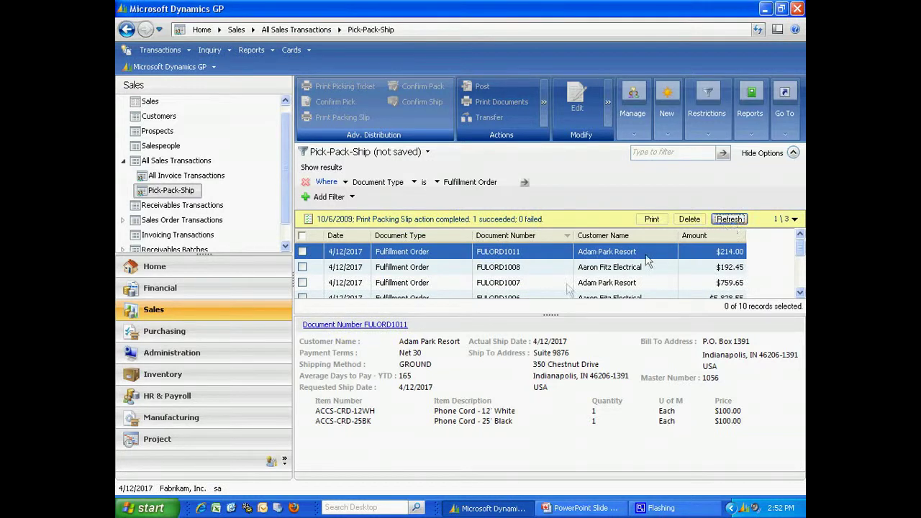
Confirm the pack for the $214.00 order FULORD1011, refresh, and reselect it
left_click(302, 252)
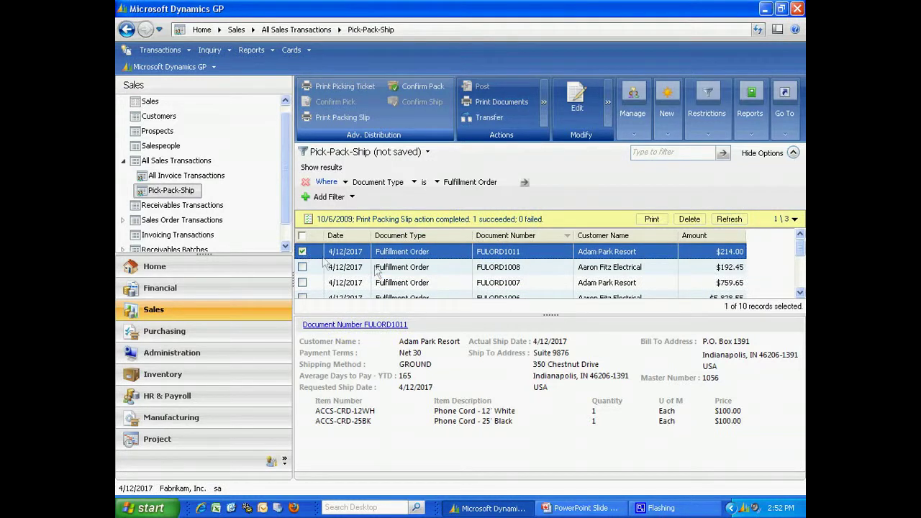
left_click(423, 89)
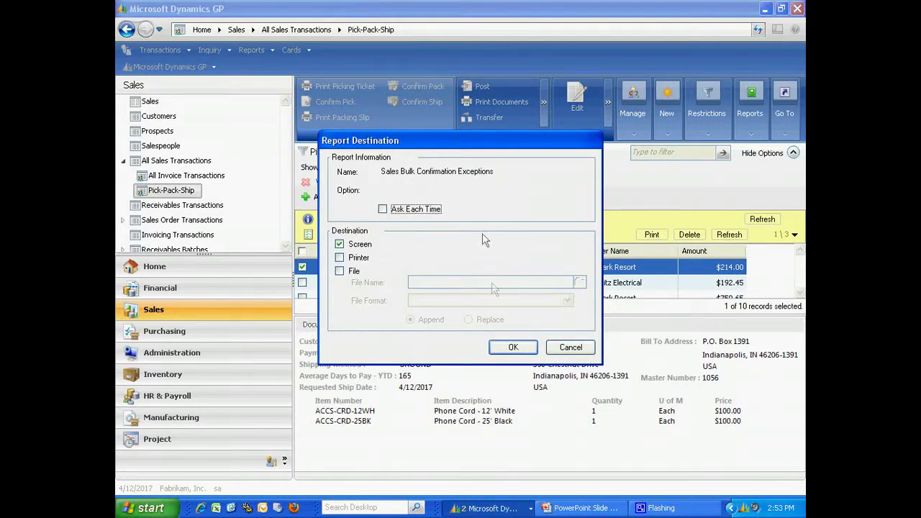
left_click(514, 348)
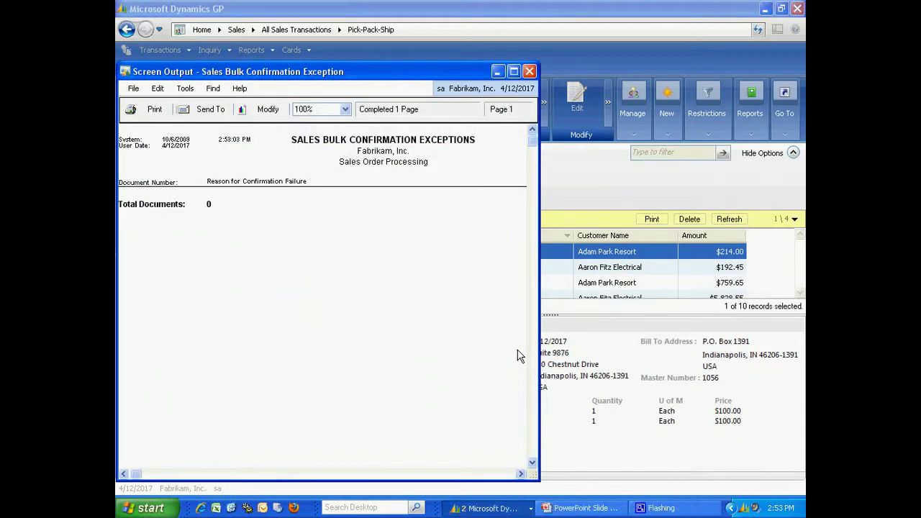
left_click(530, 72)
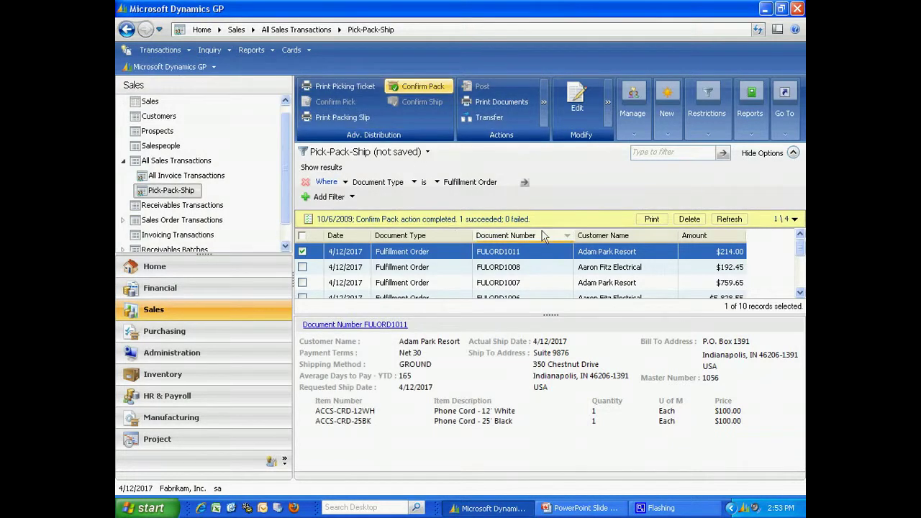
left_click(728, 219)
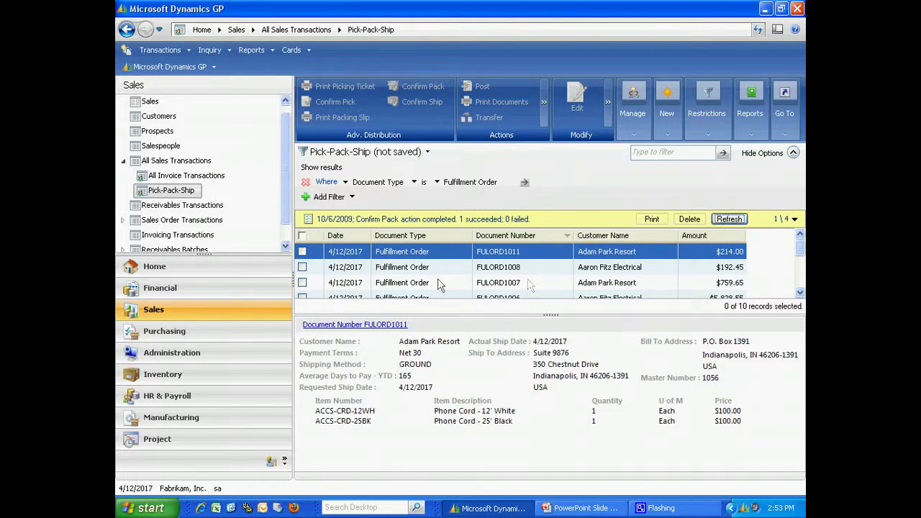
left_click(302, 252)
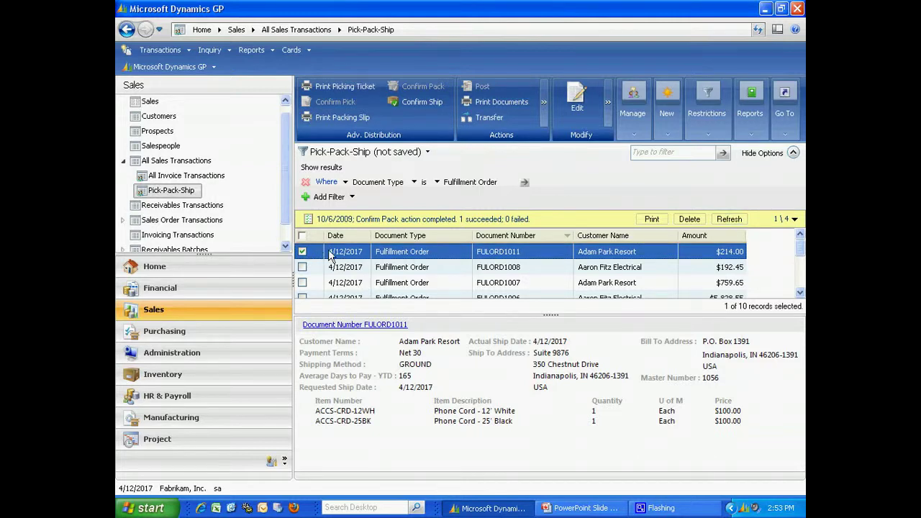
Confirm shipment of FULORD1011 and close the zero-exception report
left_click(424, 101)
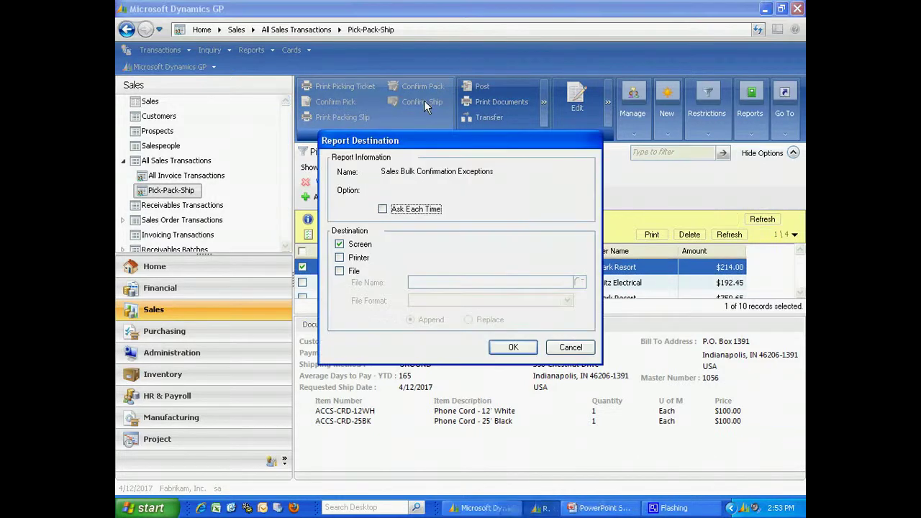
left_click(513, 347)
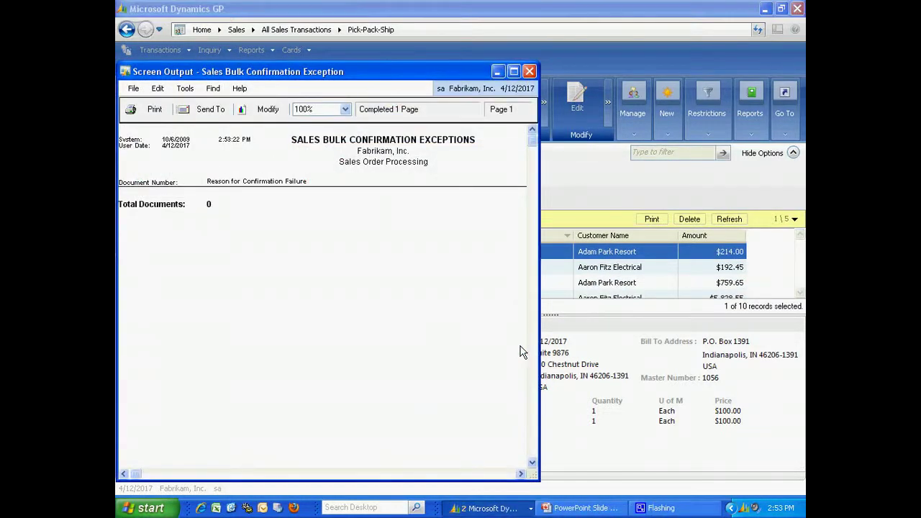
left_click(529, 72)
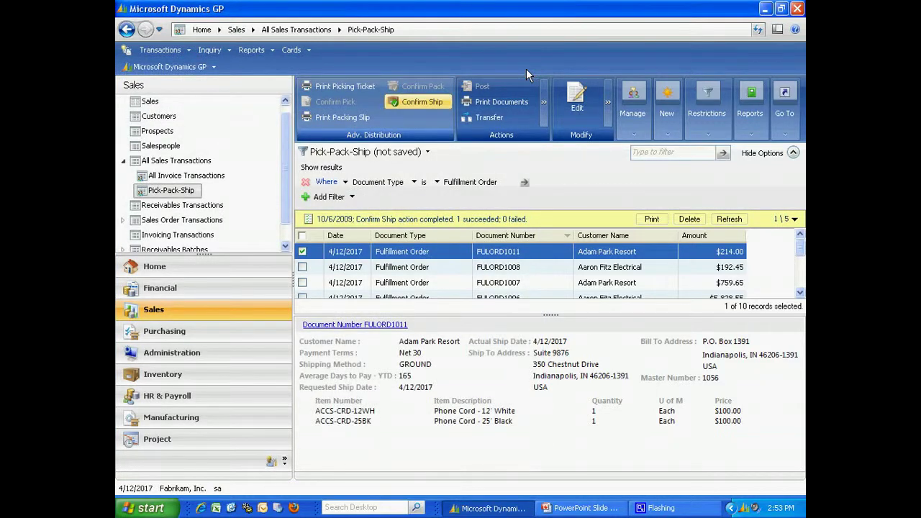
left_click(162, 51)
Load the $214.00 invoice FULORD1011 in Sales Transaction Entry and review its document details
mouse_move(240, 80)
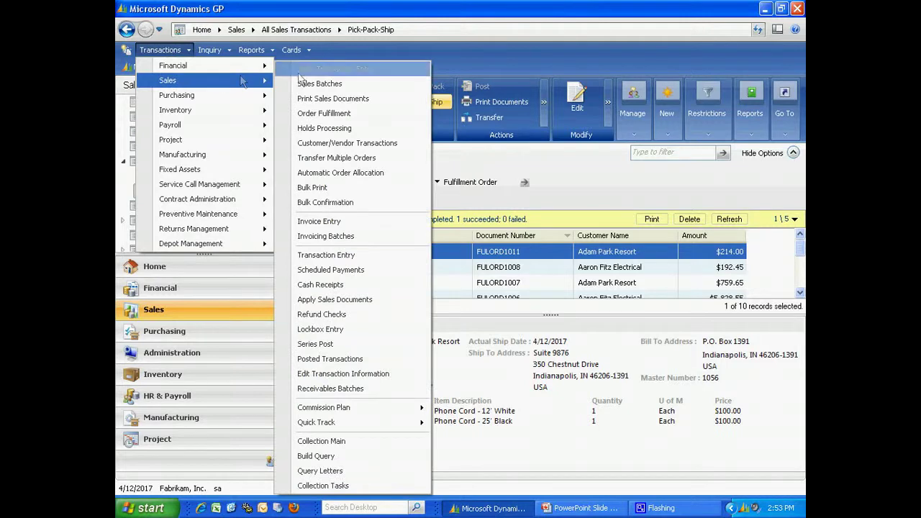
left_click(339, 88)
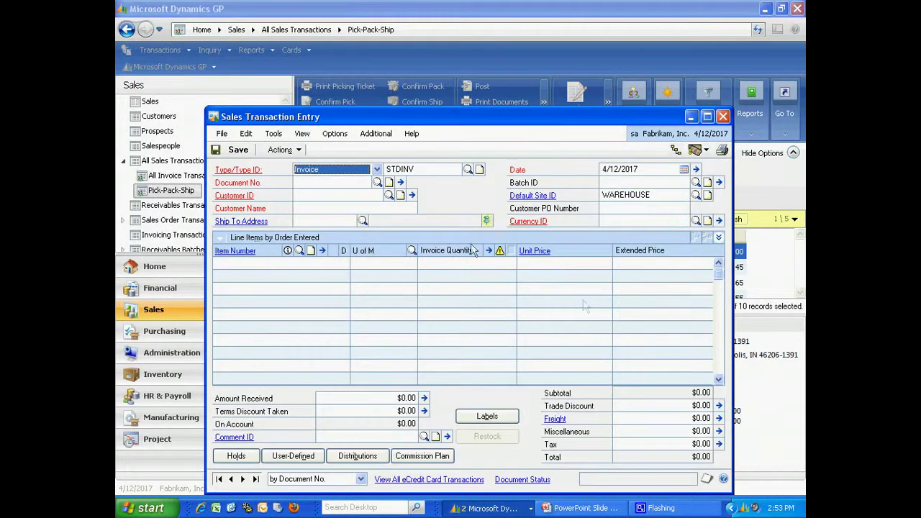
left_click(377, 183)
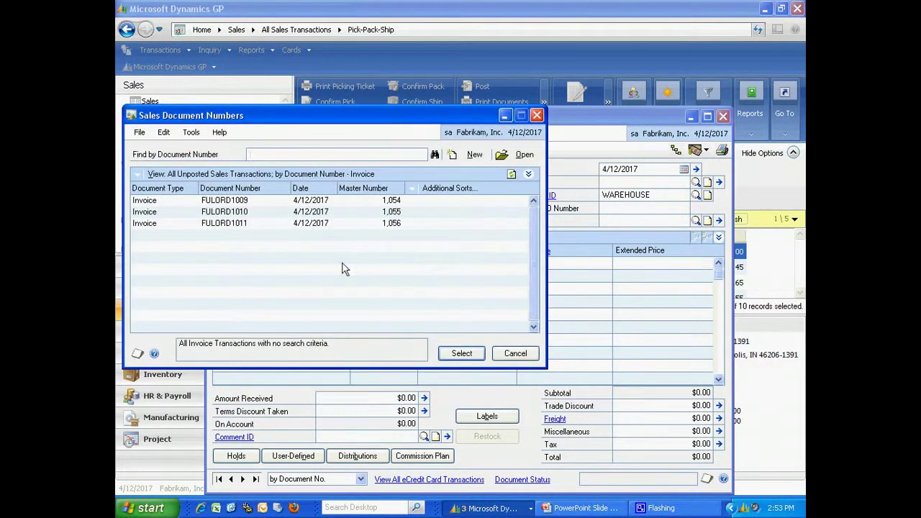
double_click(323, 224)
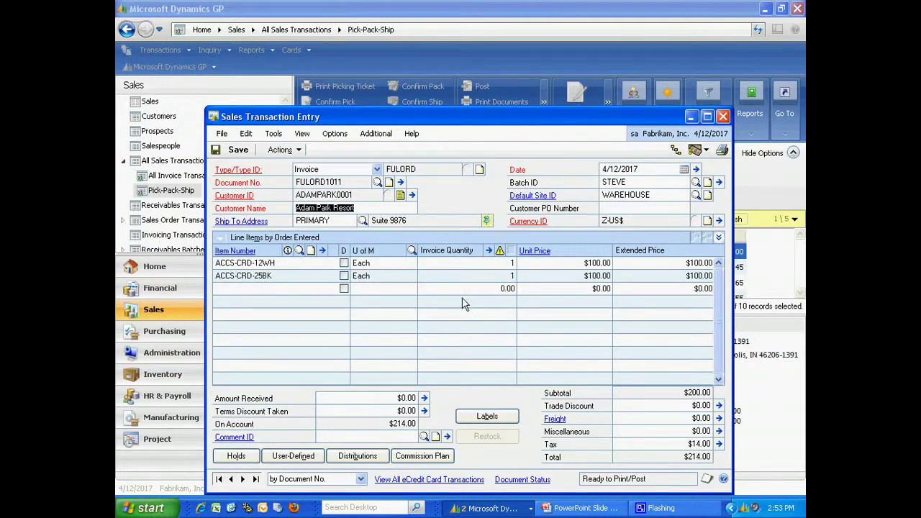
left_click(401, 182)
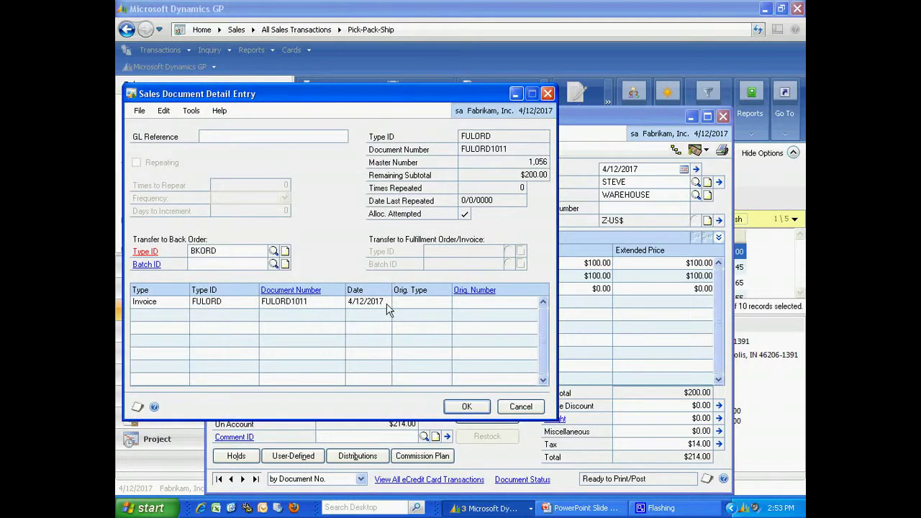
left_click(521, 407)
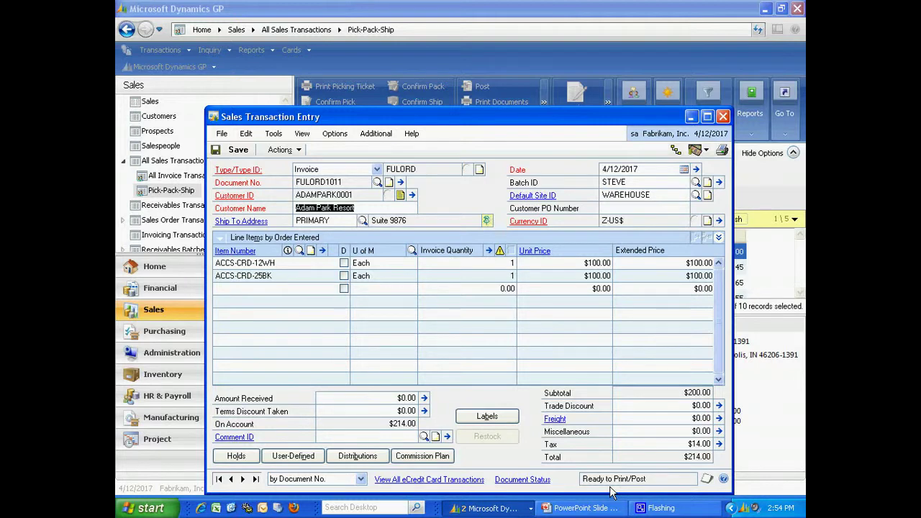
Open the Sales Document Status Inquiry for the FULORD1011 invoice
left_click(515, 480)
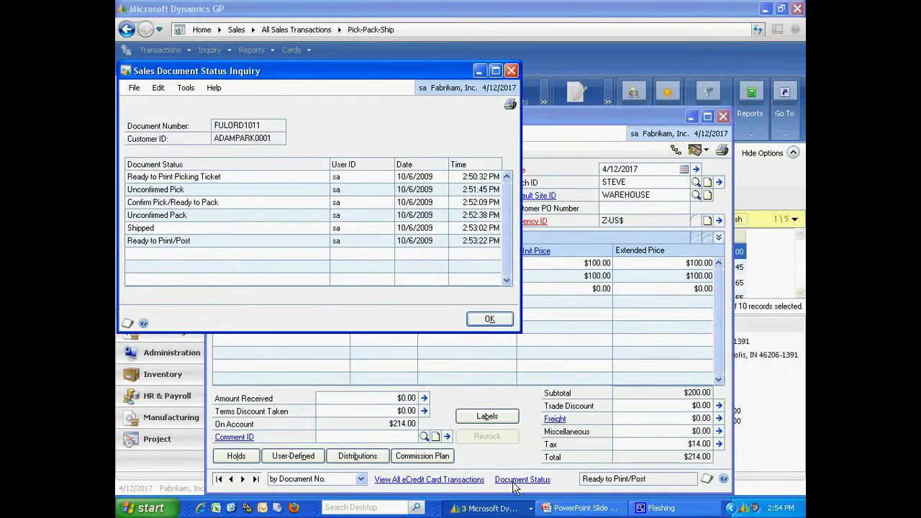